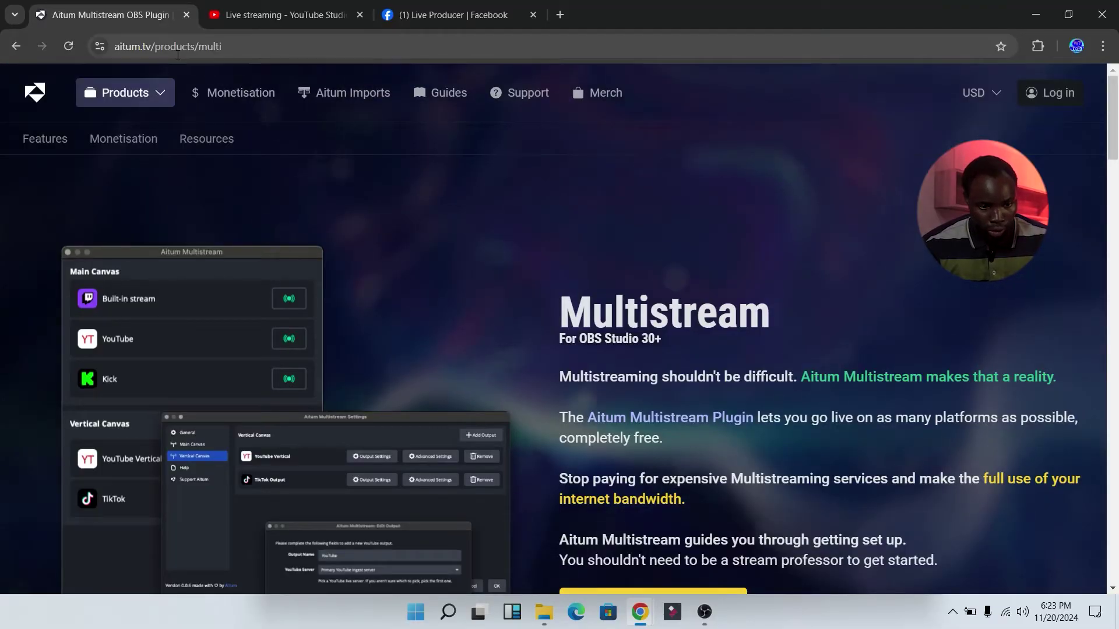
Download the aitum-multistream Windows installer from the Aitum website and launch its setup
mouse_move(146, 98)
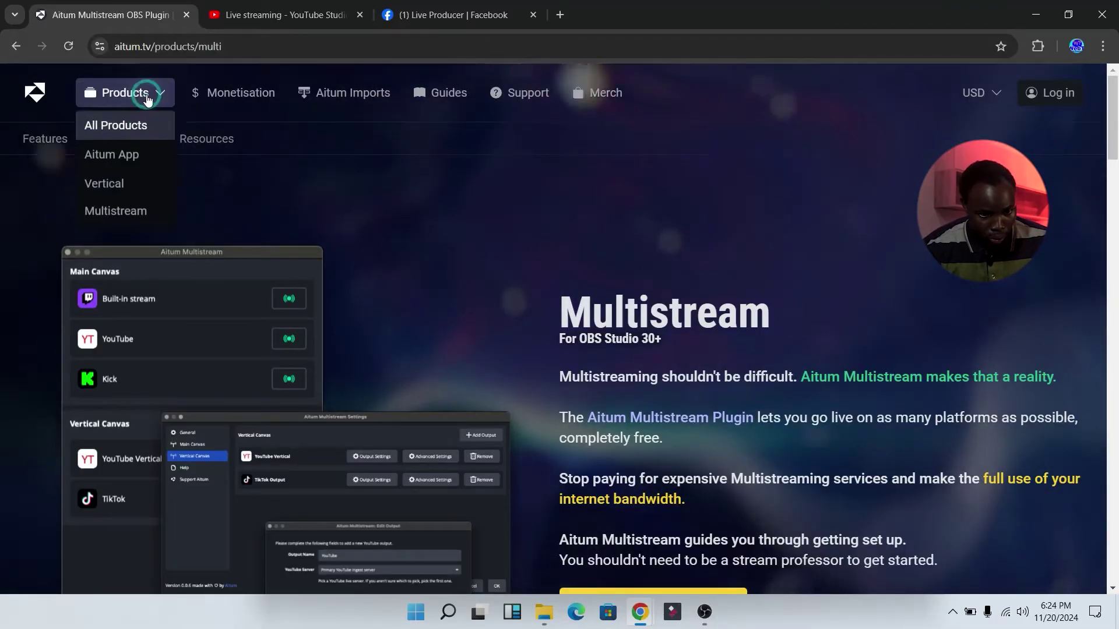
left_click(127, 219)
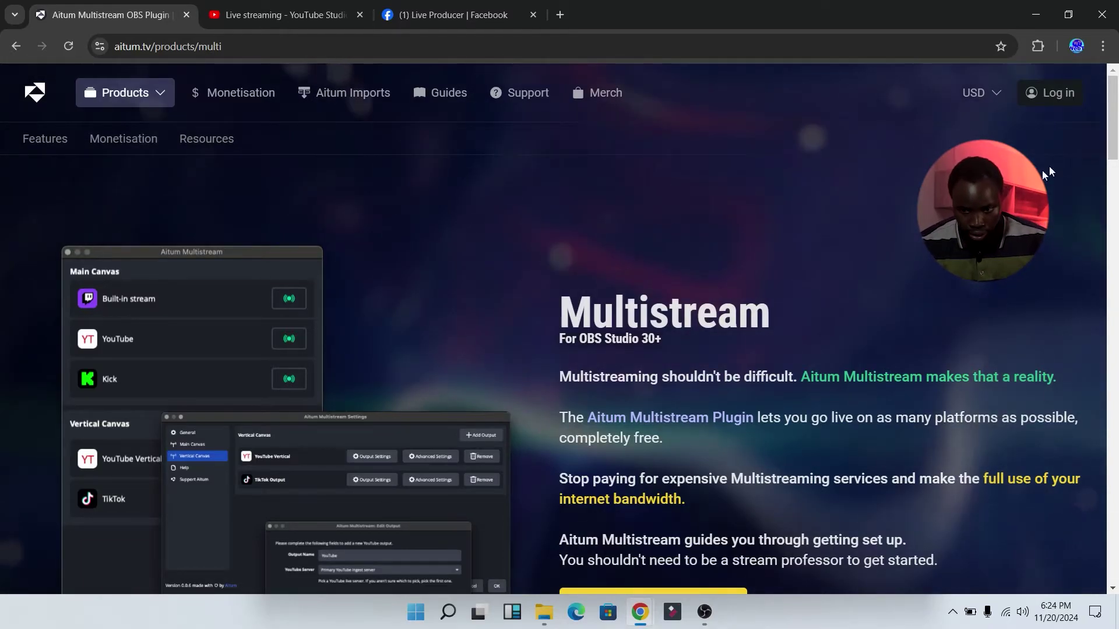
scroll(637, 380, "down", 5)
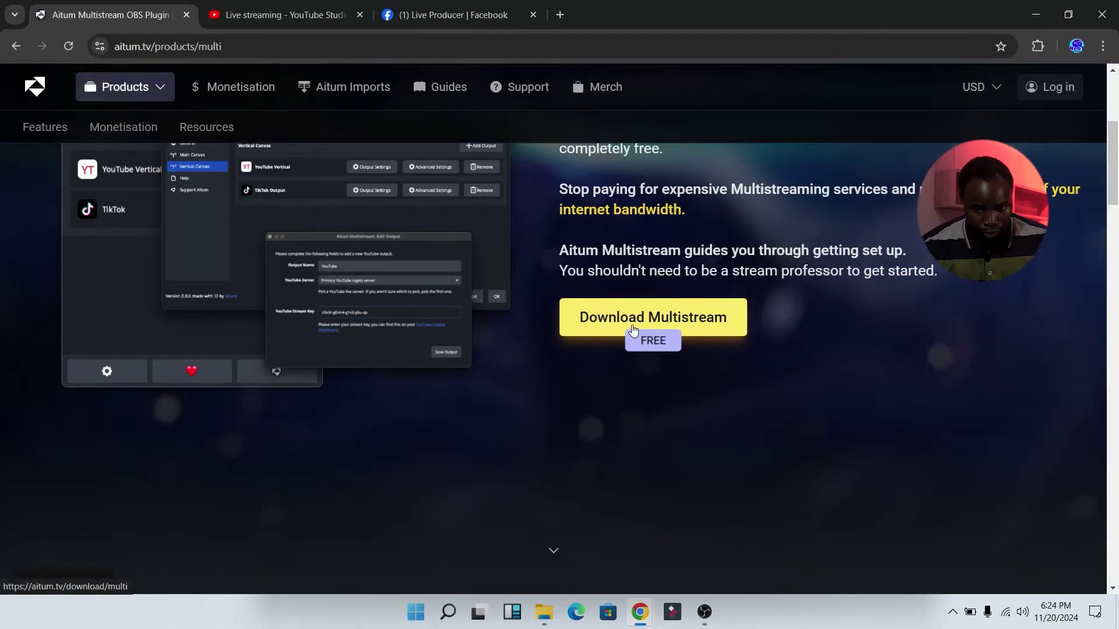
left_click(695, 323)
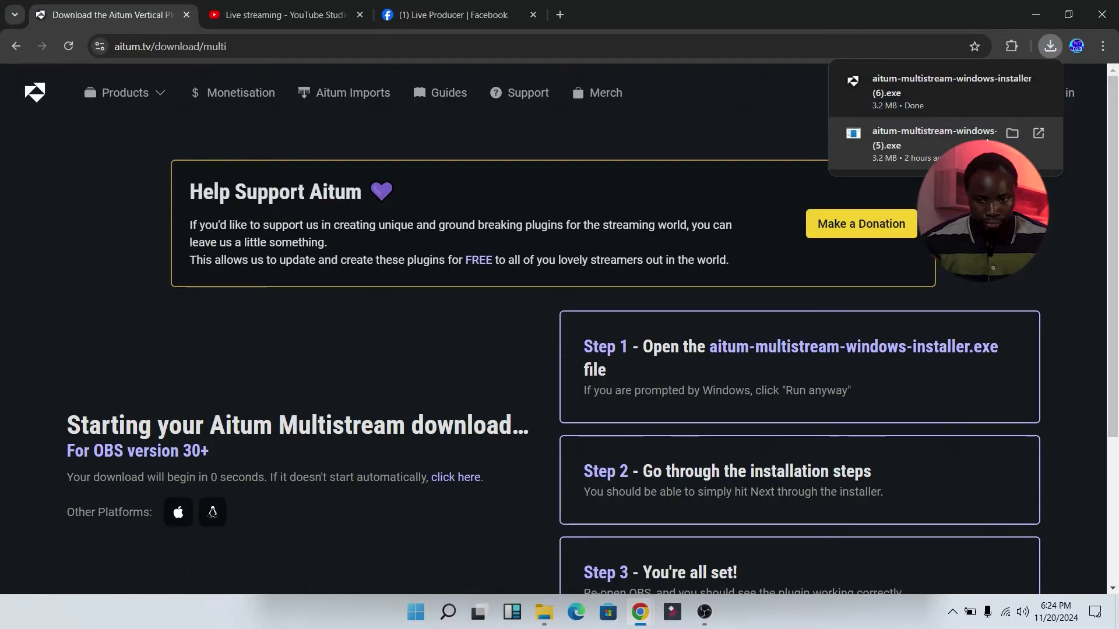
left_click(921, 74)
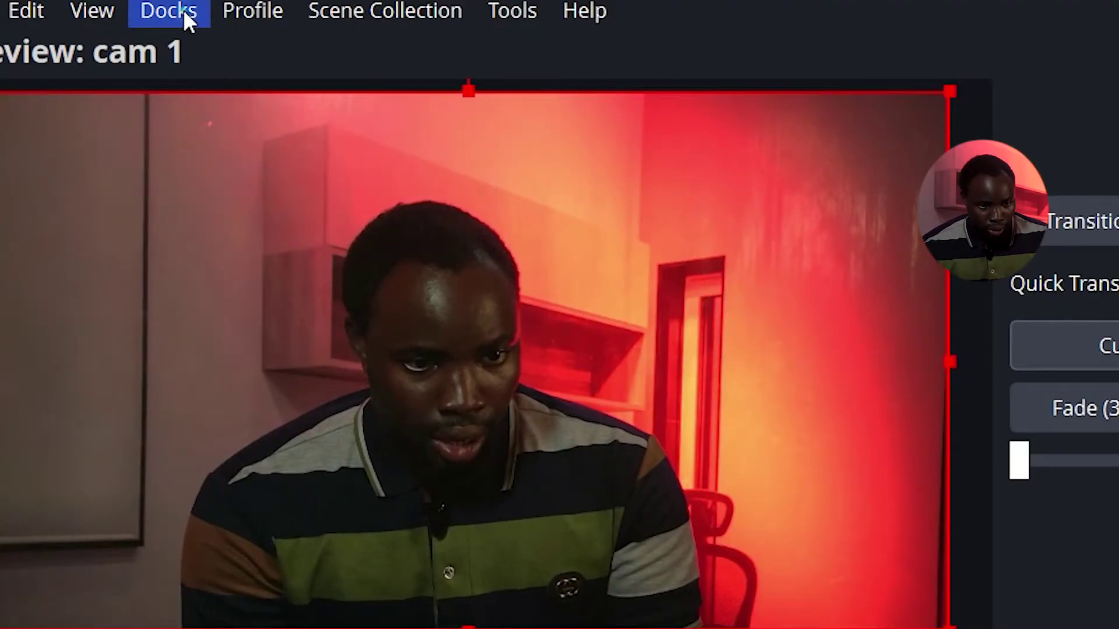
Dock the Aitum Multistream panel on the left and open the Stream settings showing Facebook Live
left_click(183, 9)
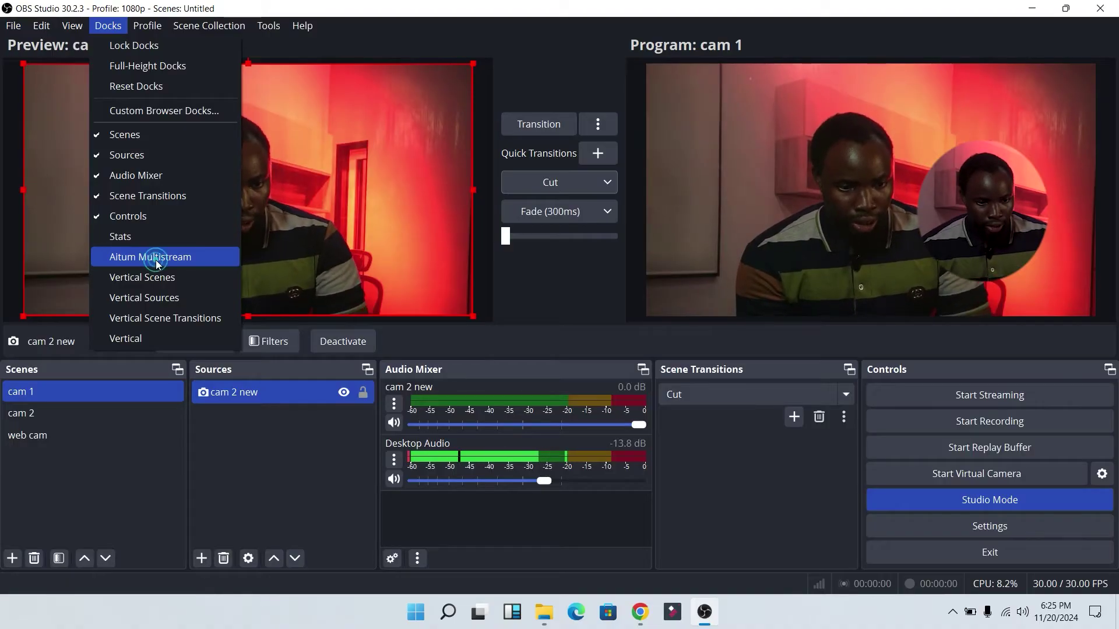
left_click(271, 507)
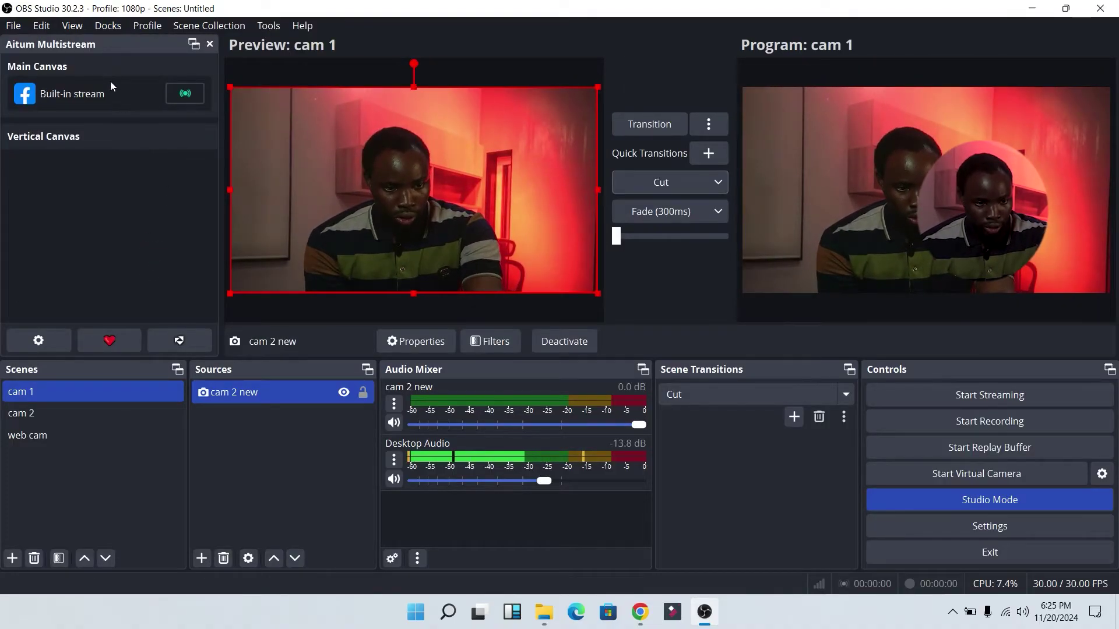
left_click_drag(87, 46, 23, 88)
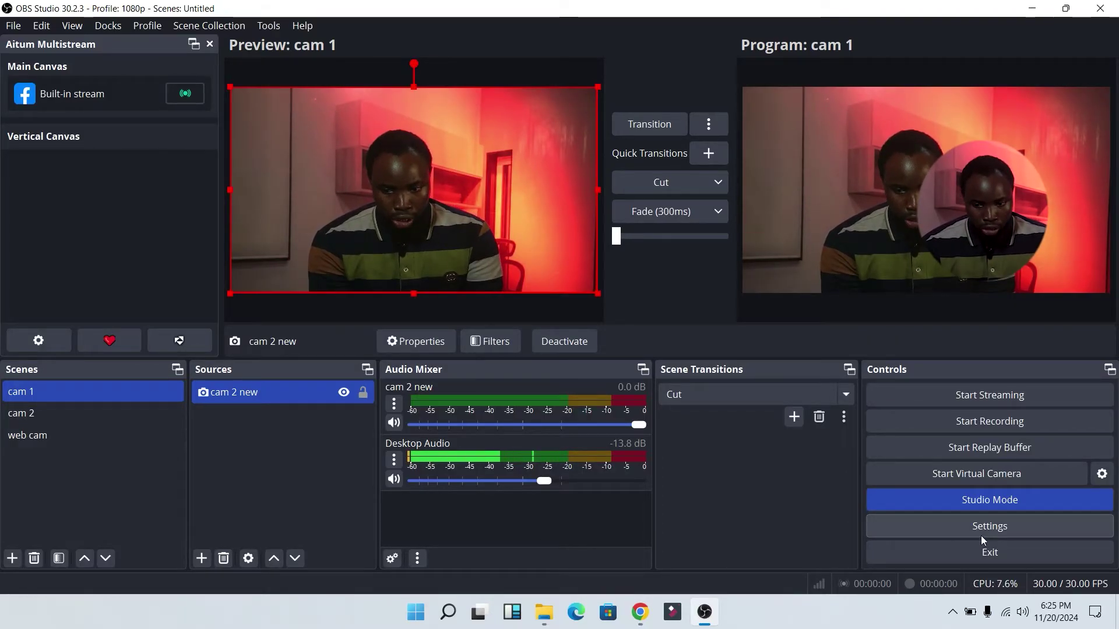
left_click(995, 527)
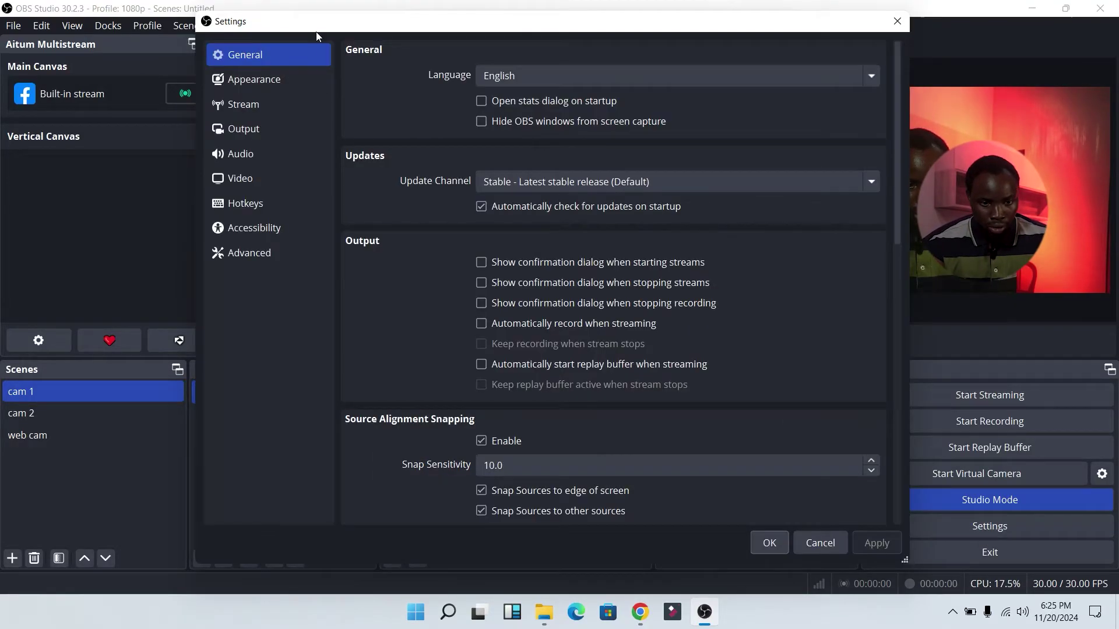
left_click(258, 106)
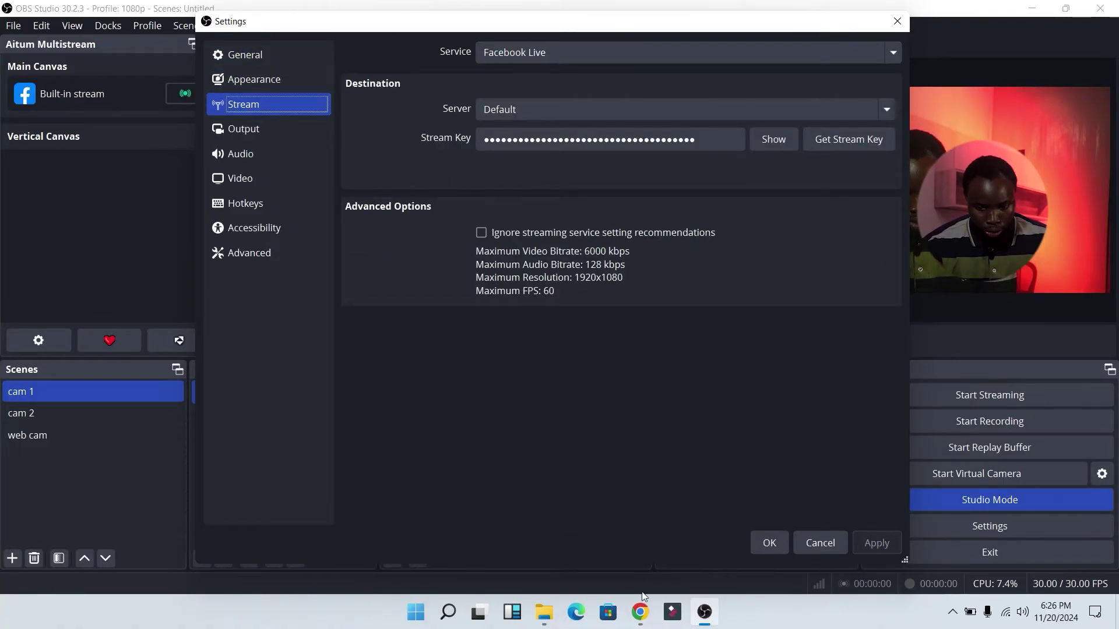
Create a Facebook live video from streaming software with the title and description 'test'
mouse_move(643, 620)
left_click(717, 542)
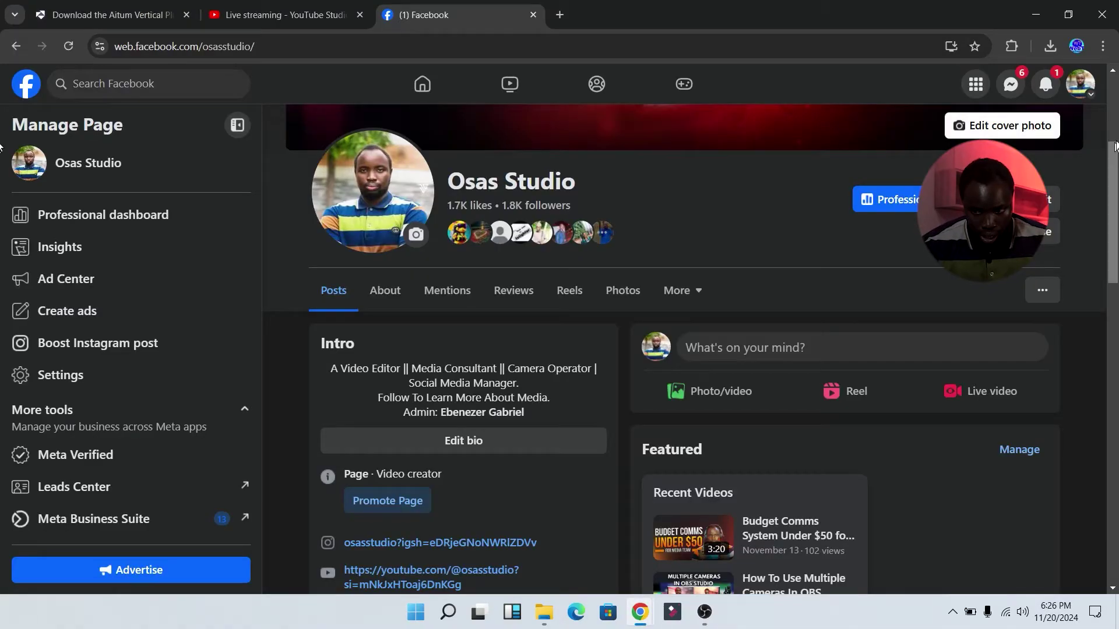
scroll(1113, 167, "down", 4)
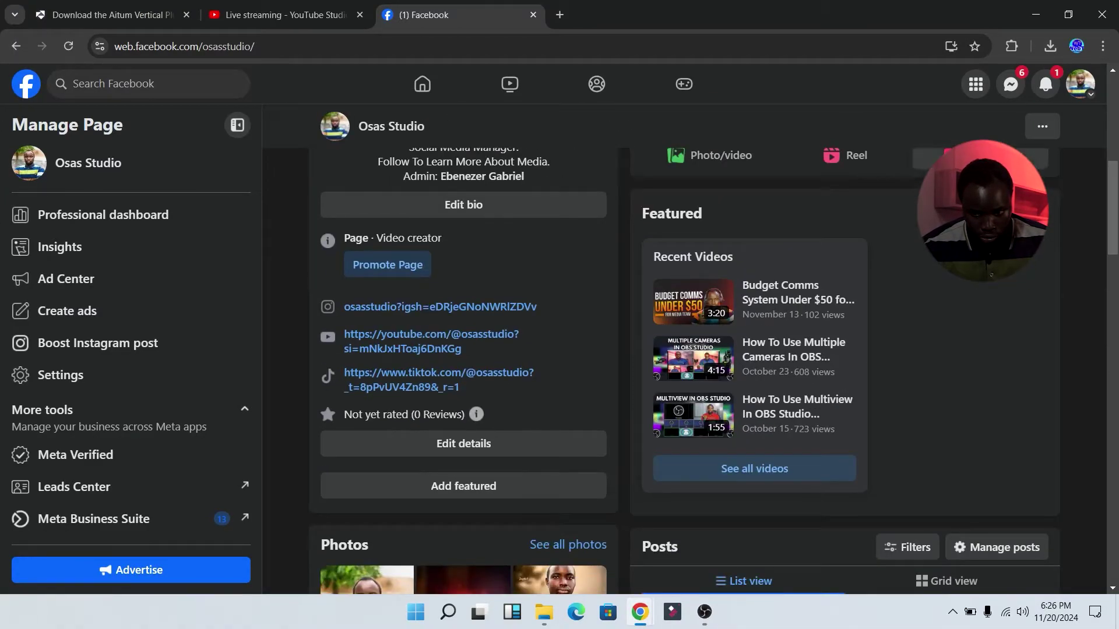
left_click(979, 156)
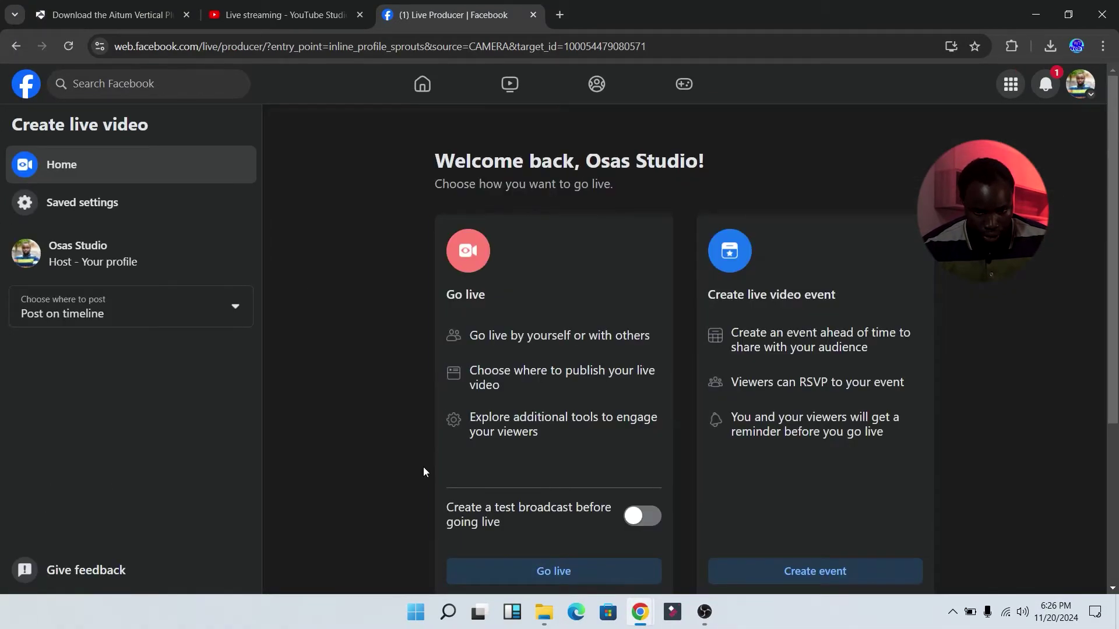
left_click(517, 569)
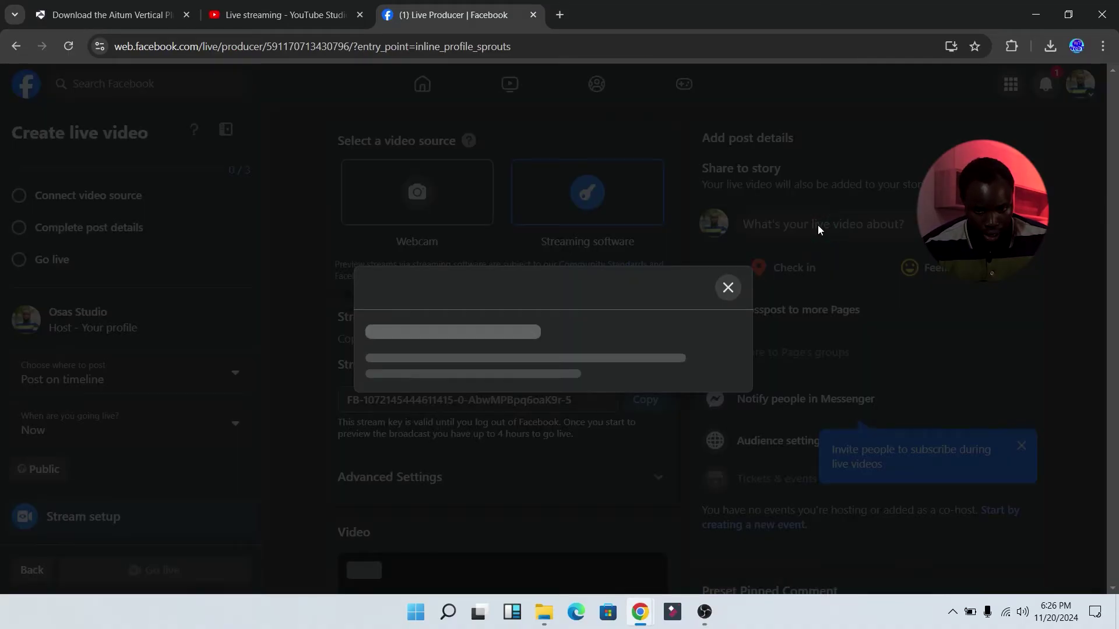
left_click(446, 274)
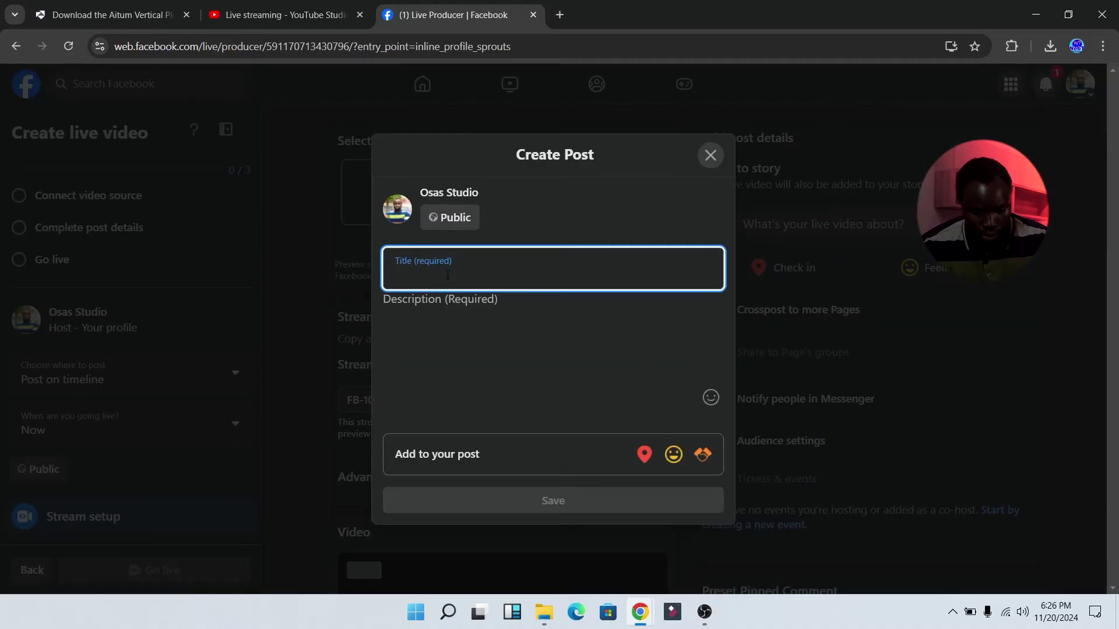
type("test")
Copy the Facebook stream key and return to OBS's Stream Key field
left_click(462, 324)
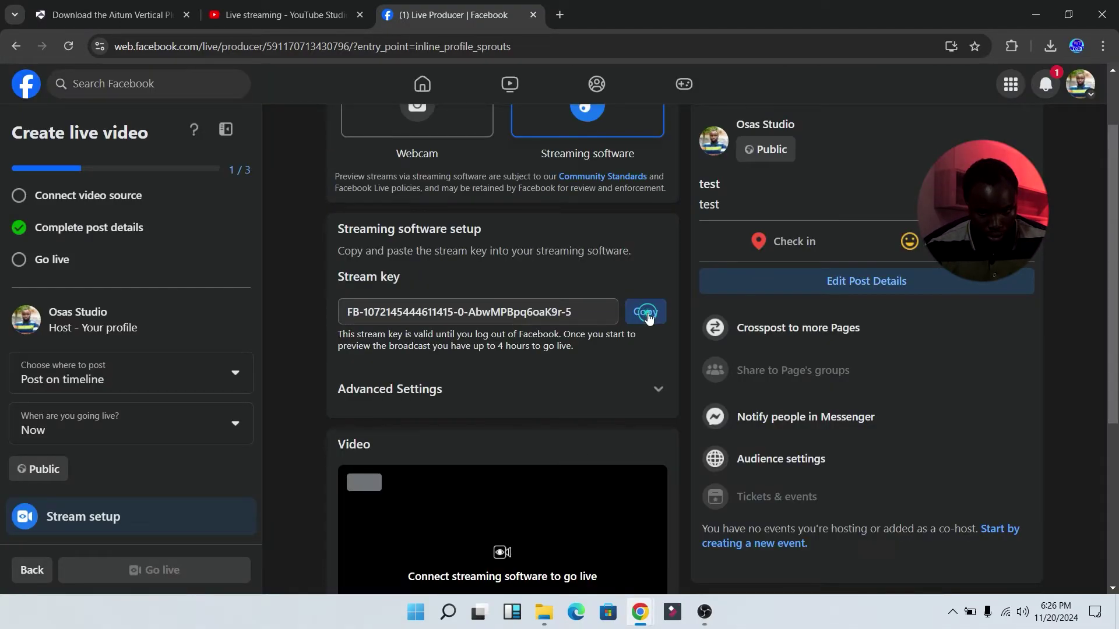
mouse_move(715, 624)
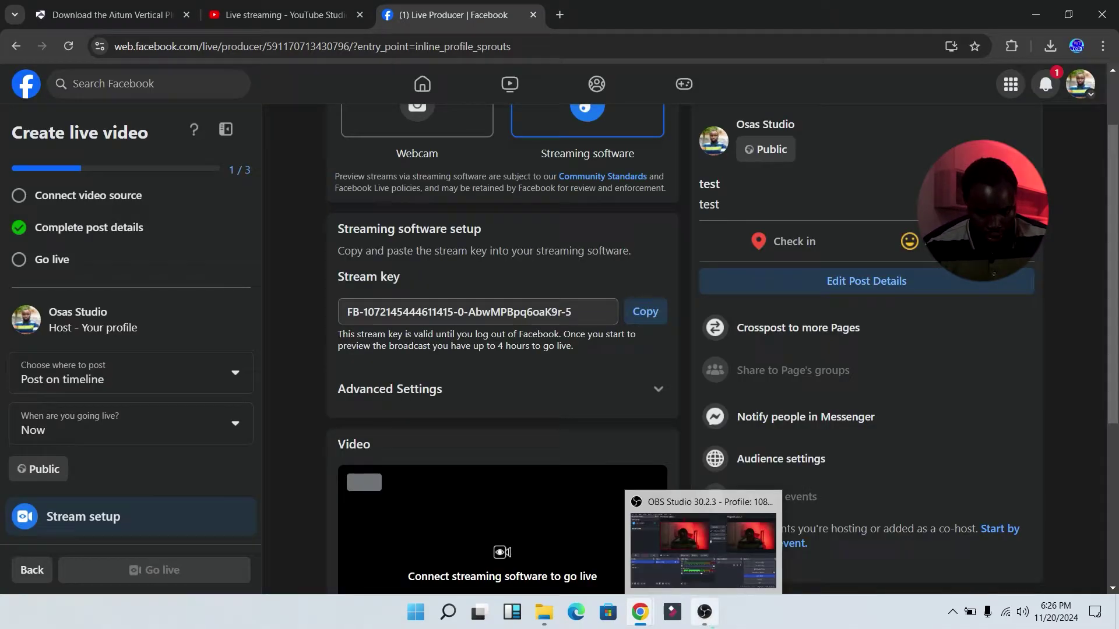
left_click(702, 548)
left_click(526, 140)
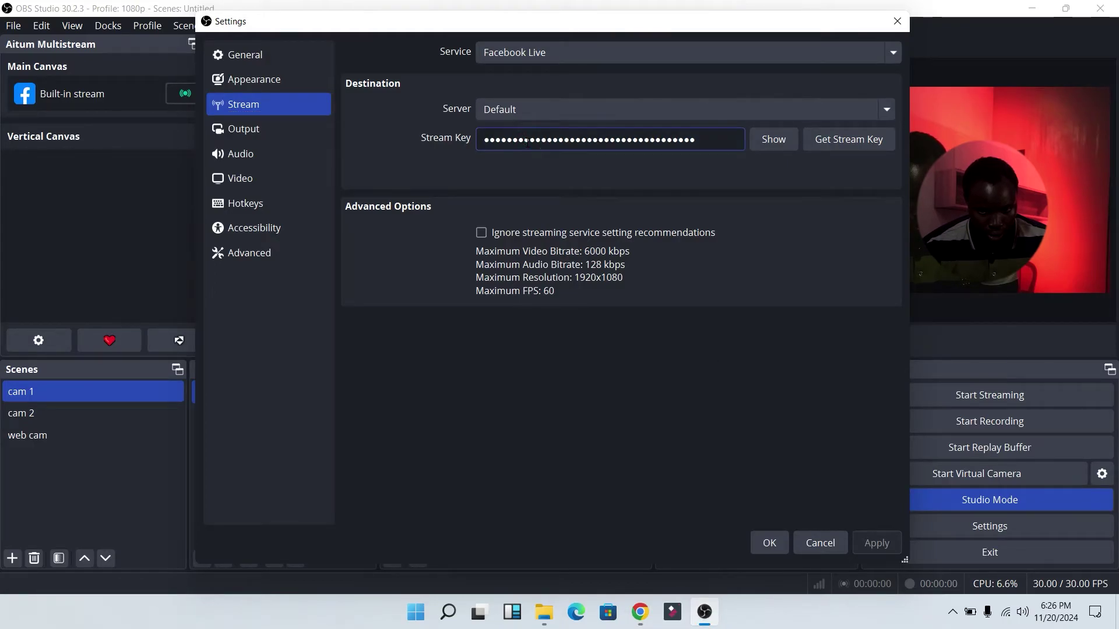
Replace OBS's stream key with the pasted Facebook key, apply, and close Settings
key("ctrl+a")
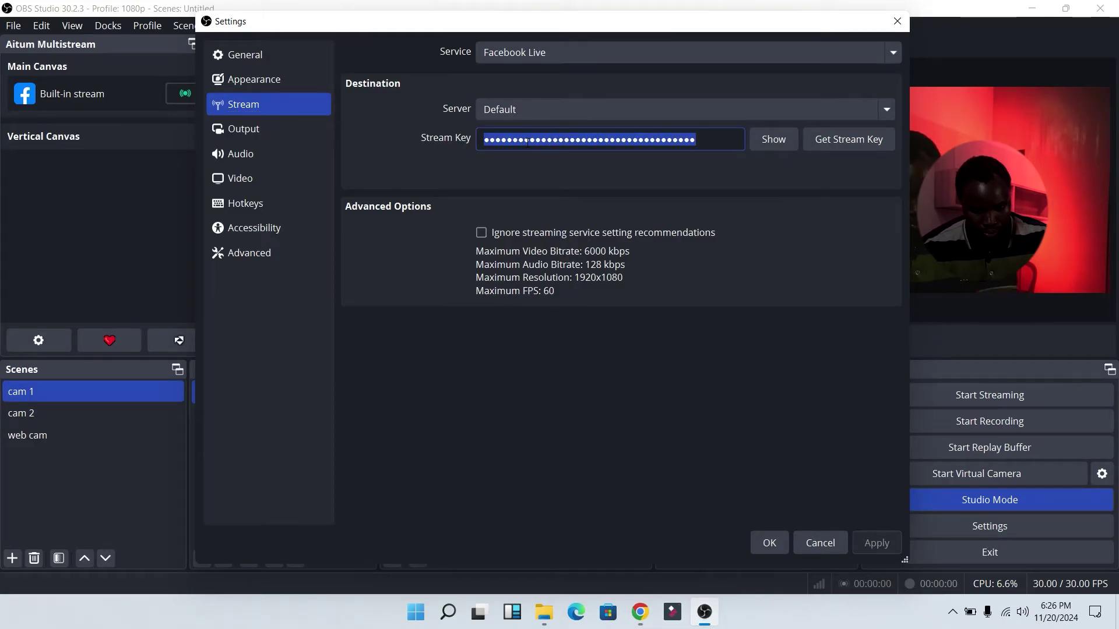
key("ctrl+v")
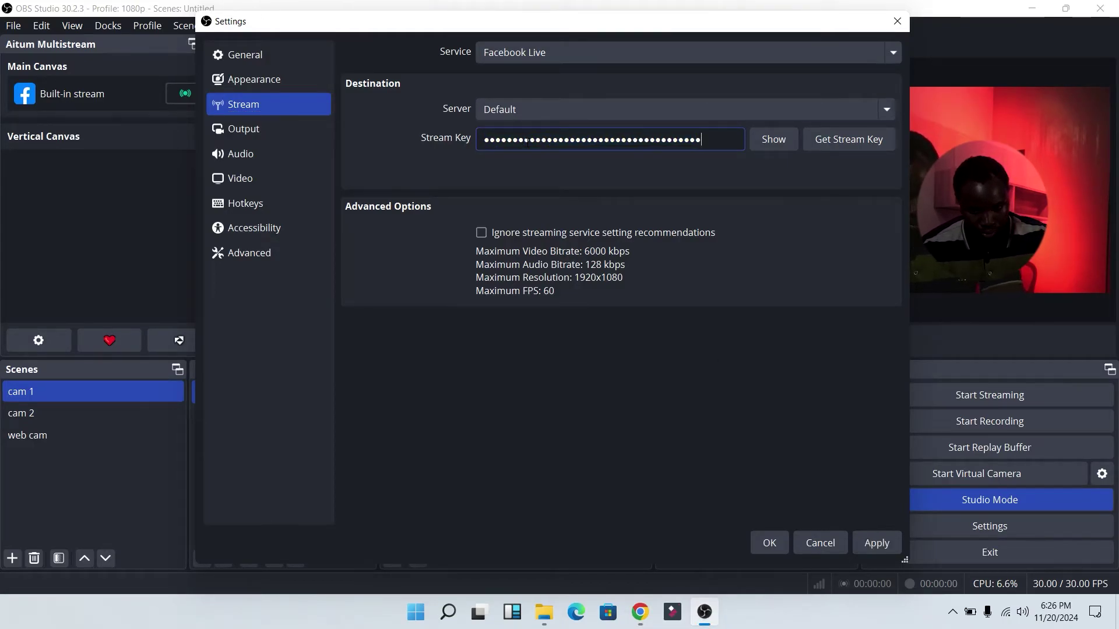
left_click(883, 542)
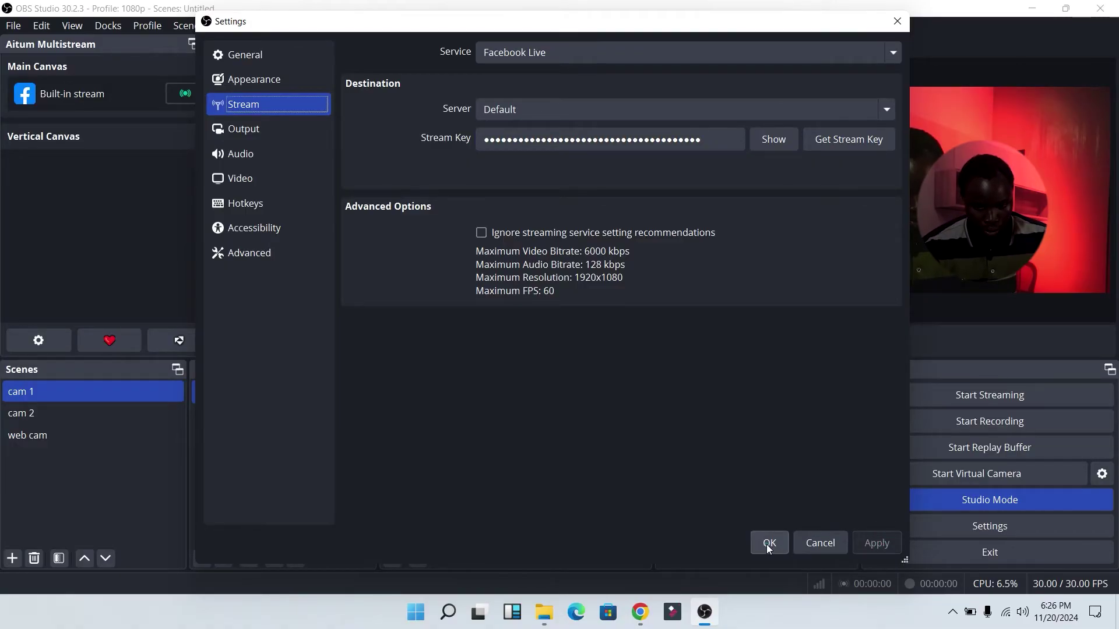
left_click(768, 544)
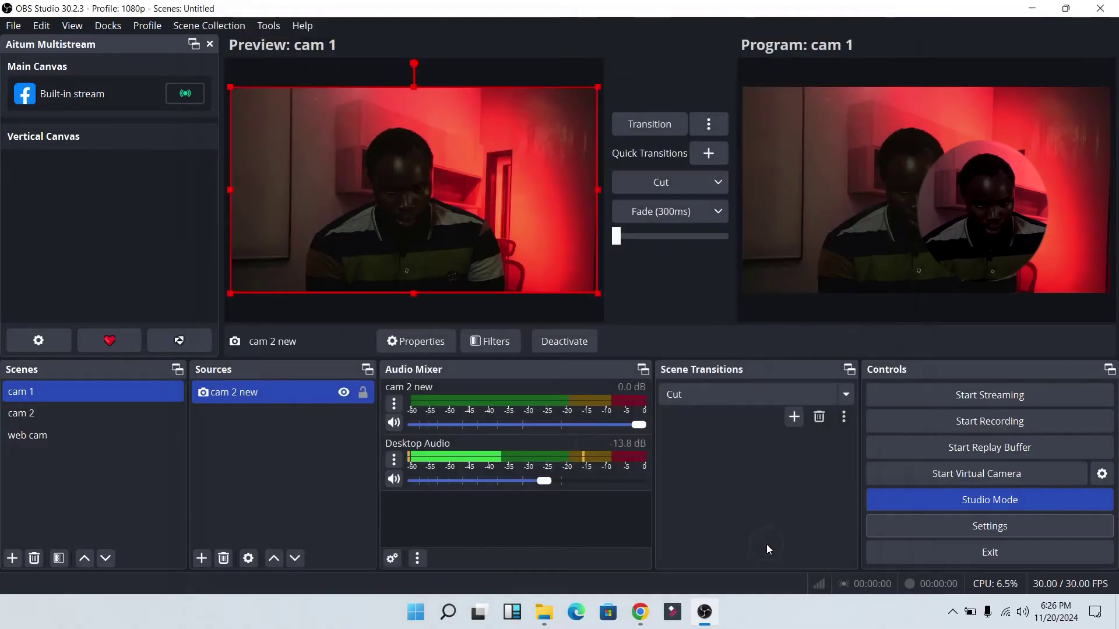
Start a new YouTube output under Main Canvas in the Aitum Multistream settings
left_click(35, 346)
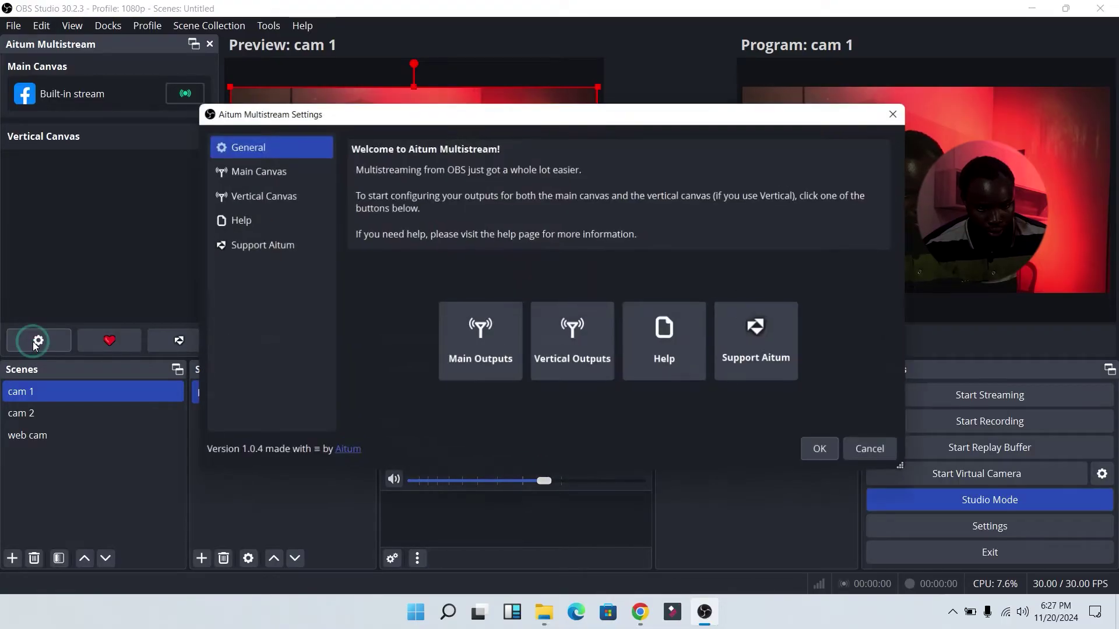
left_click(270, 176)
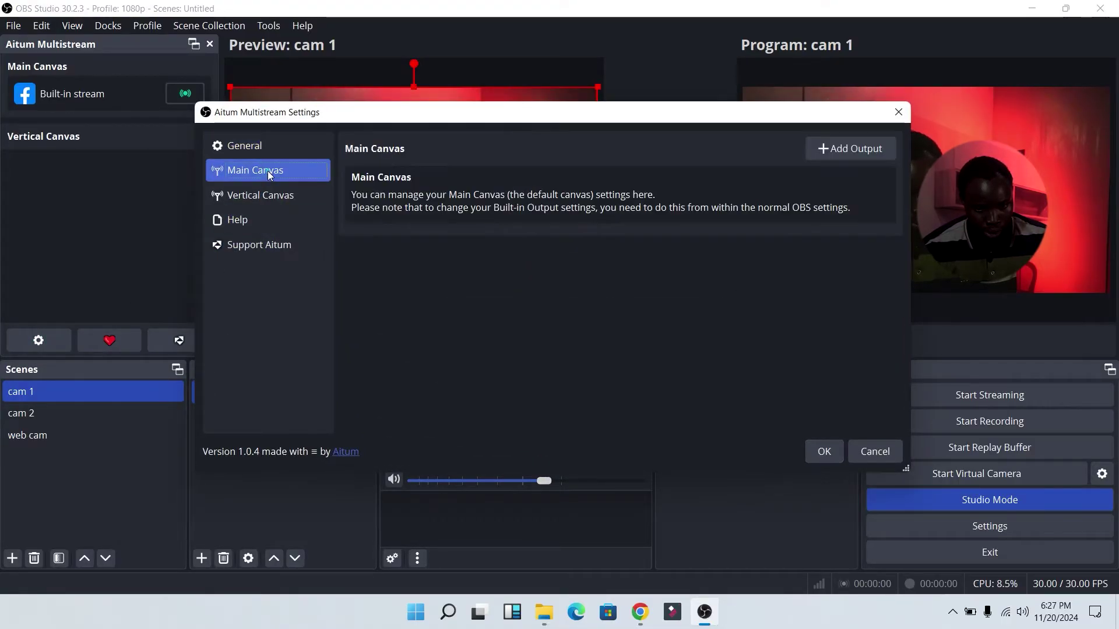
left_click(841, 152)
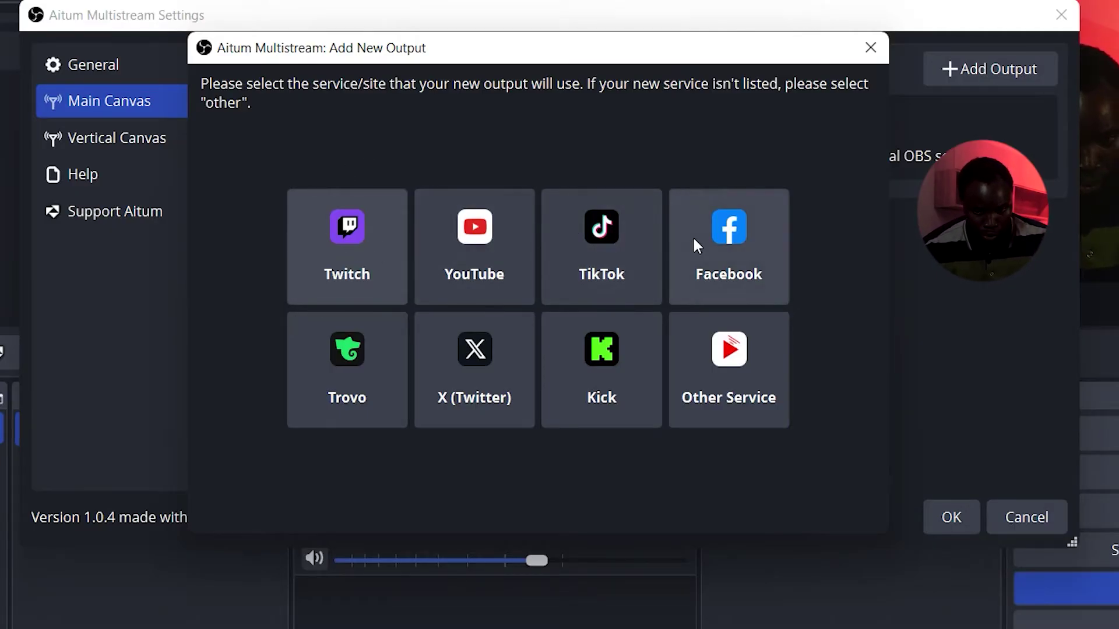
left_click(483, 255)
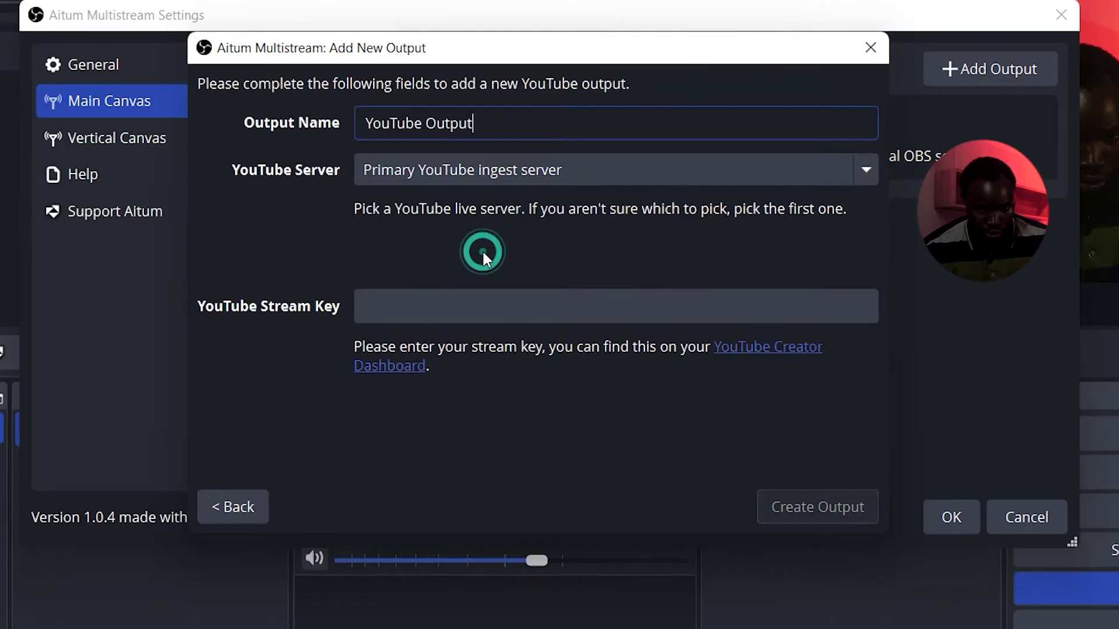
Copy the stream key from the YouTube Studio livestream page and return to OBS
mouse_move(640, 612)
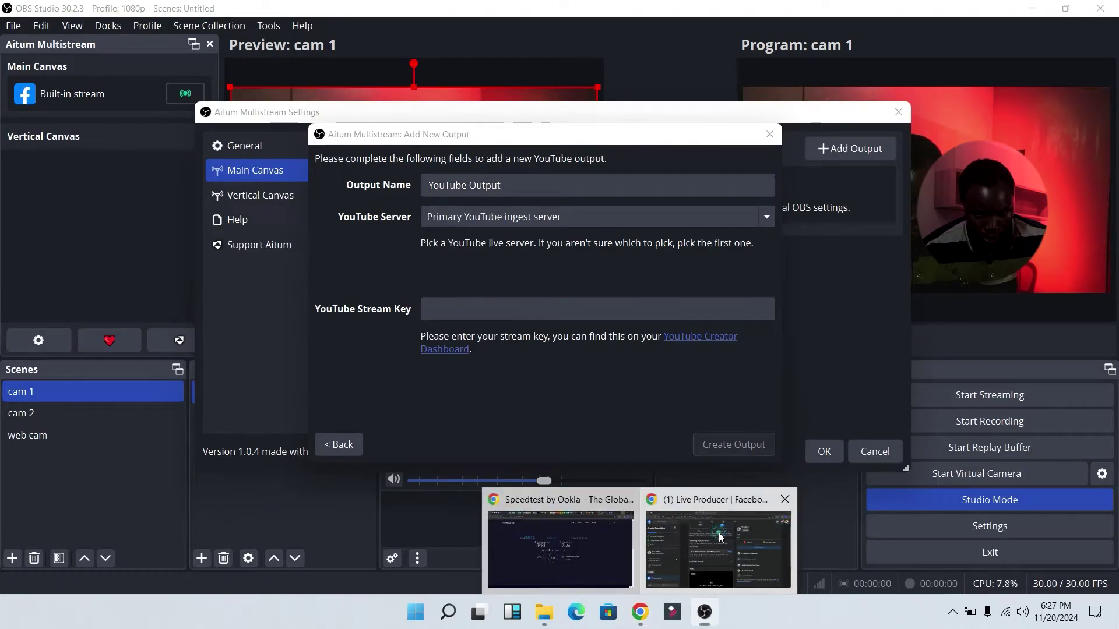
left_click(721, 538)
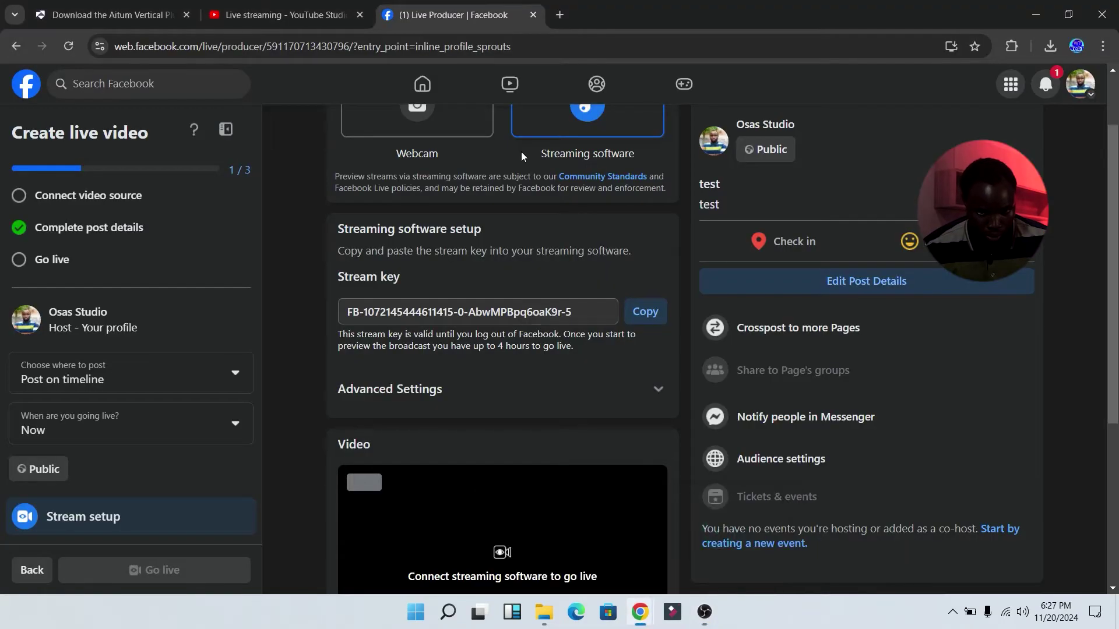
left_click(279, 14)
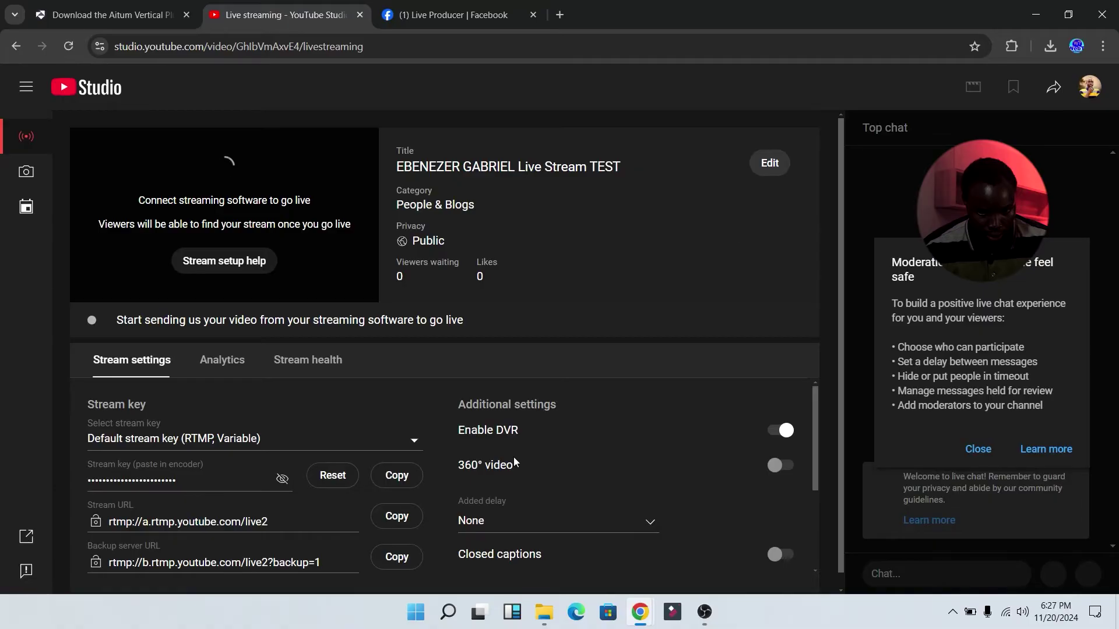
left_click(410, 478)
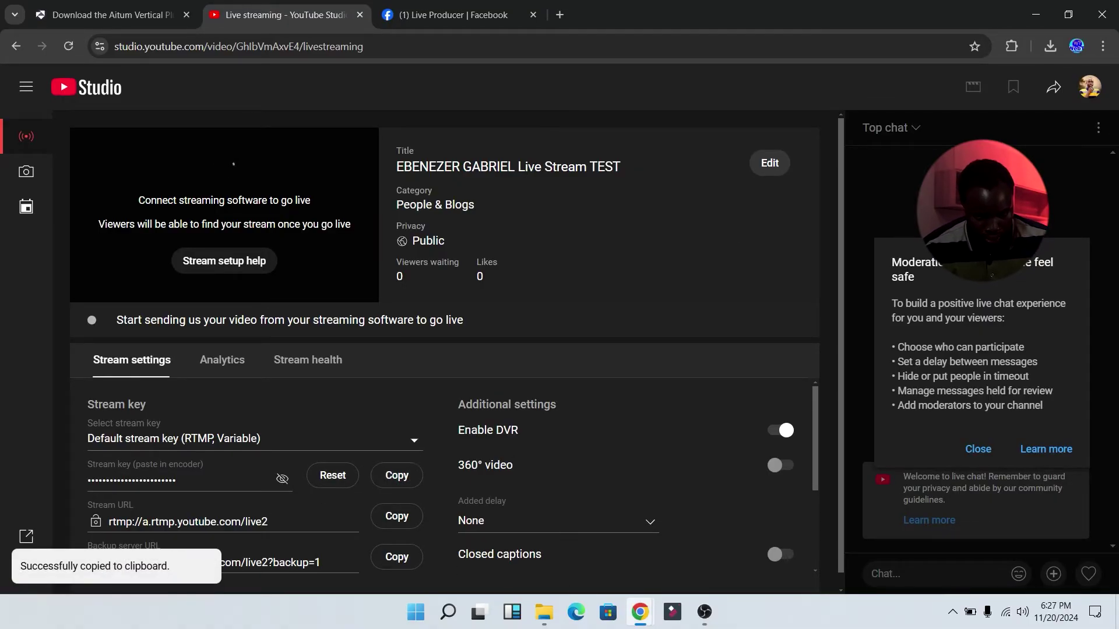
key("alt+Tab")
Paste the YouTube stream key, create the YouTube Output, and confirm the Aitum settings
key("ctrl+v")
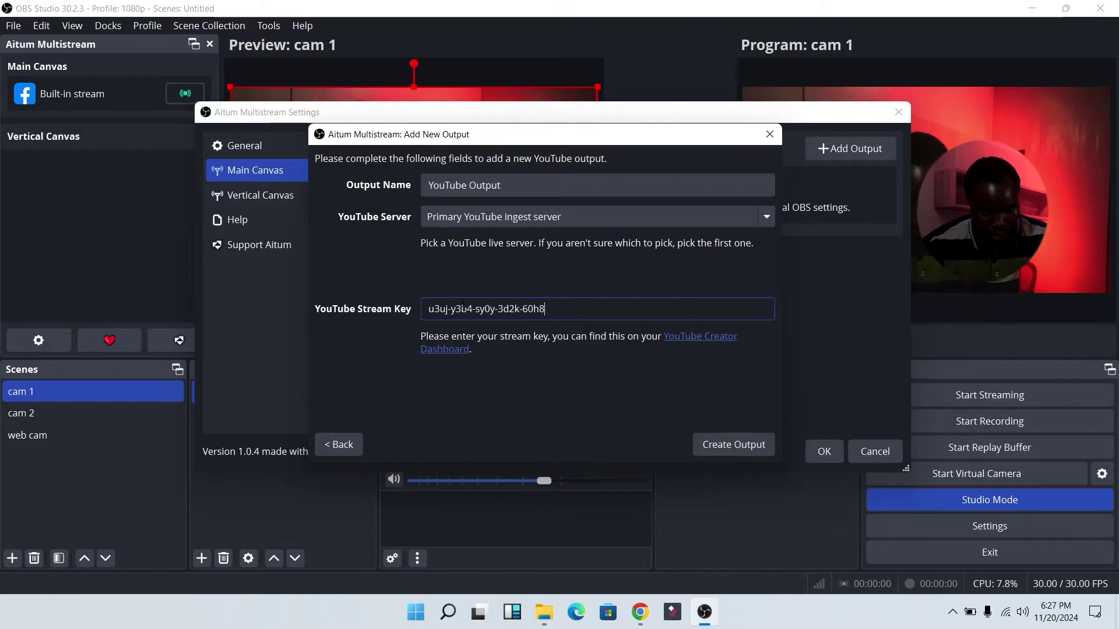
left_click(736, 446)
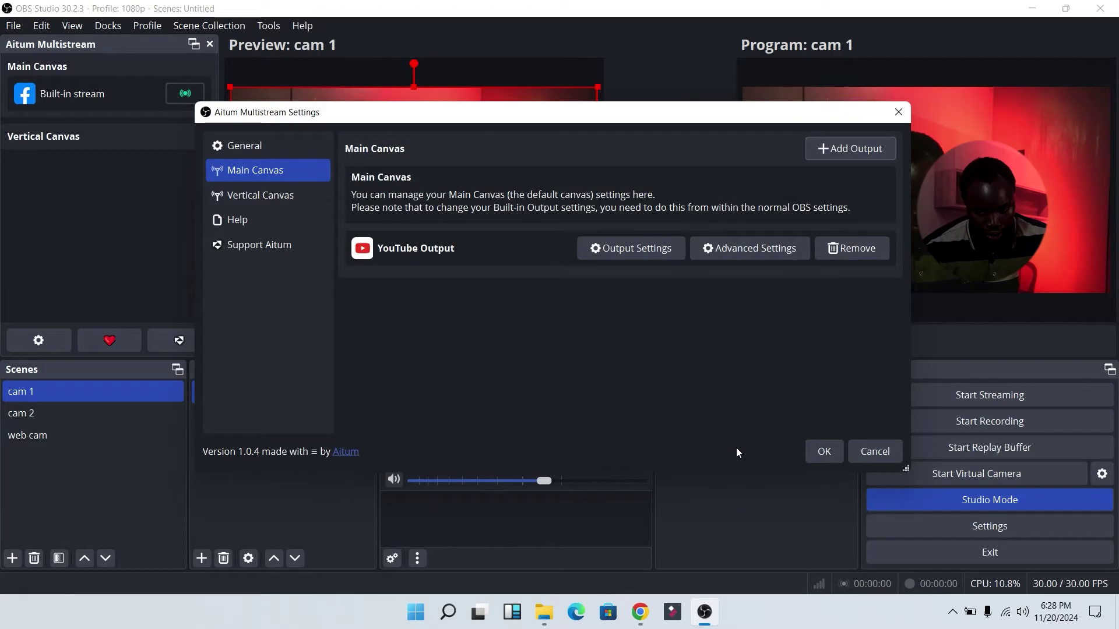
left_click(824, 452)
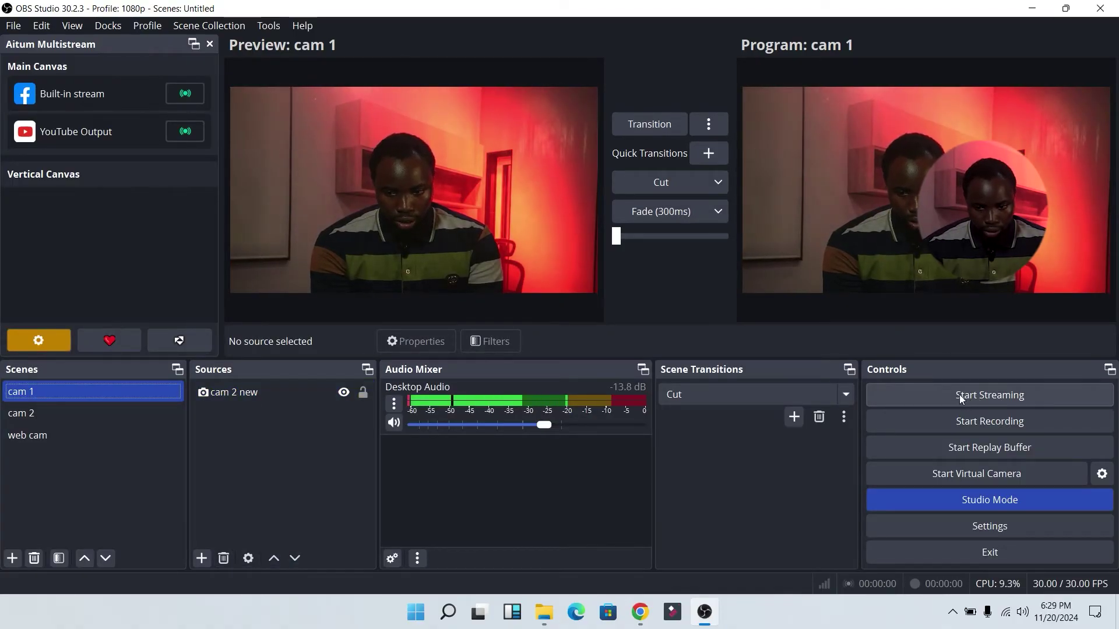
Start streaming to Facebook, then switch on the YouTube Output in the Aitum dock
left_click(1009, 395)
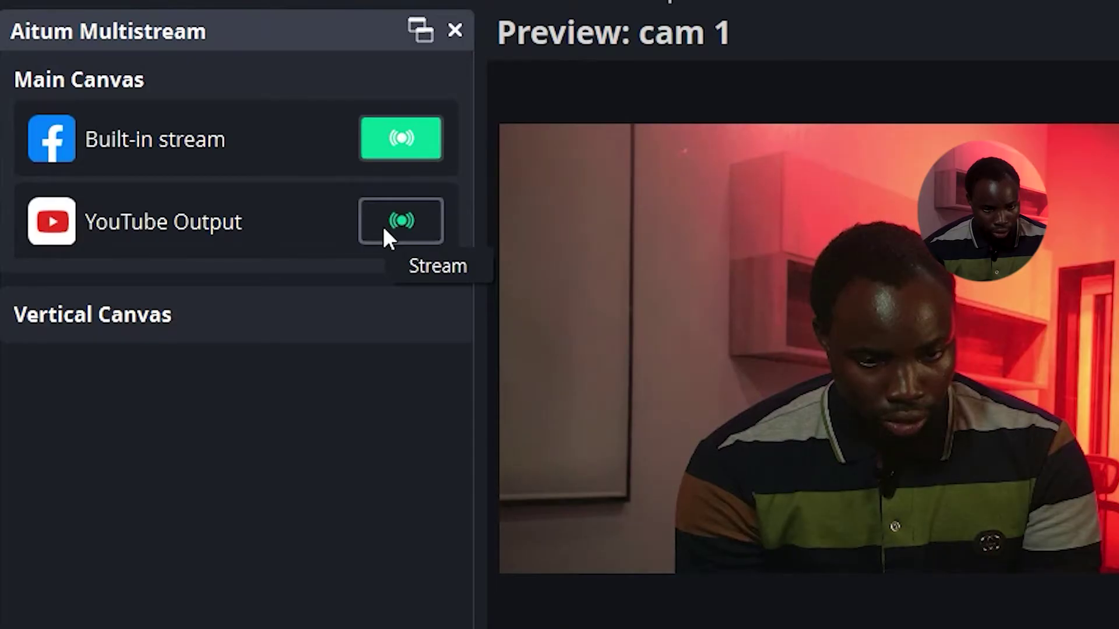
left_click(384, 230)
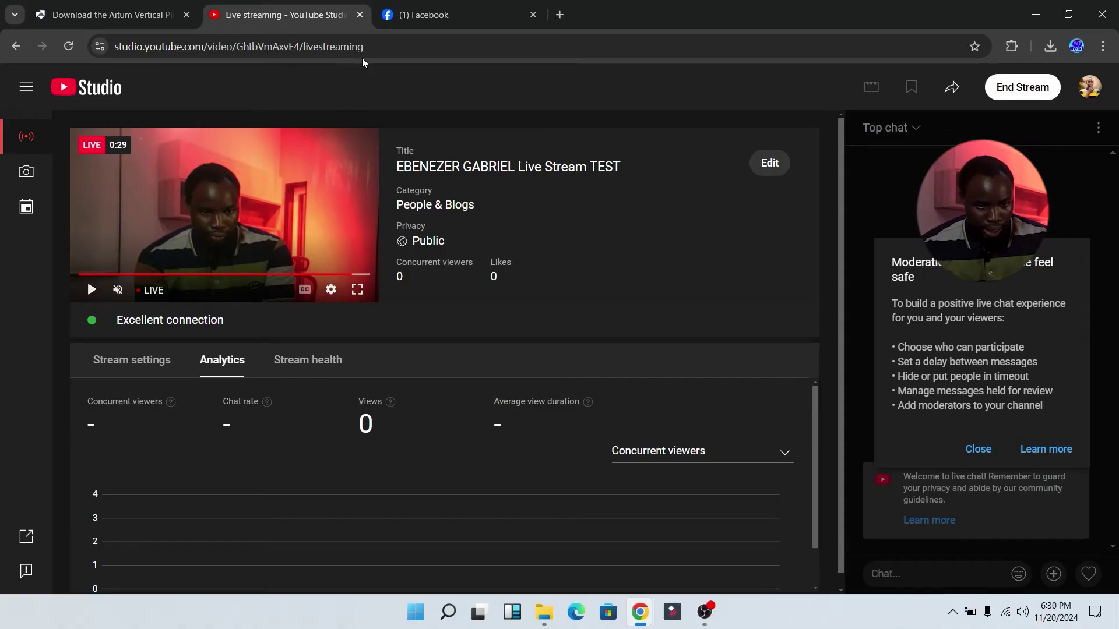
Check the live video on Facebook and review OBS's Output settings
left_click(424, 14)
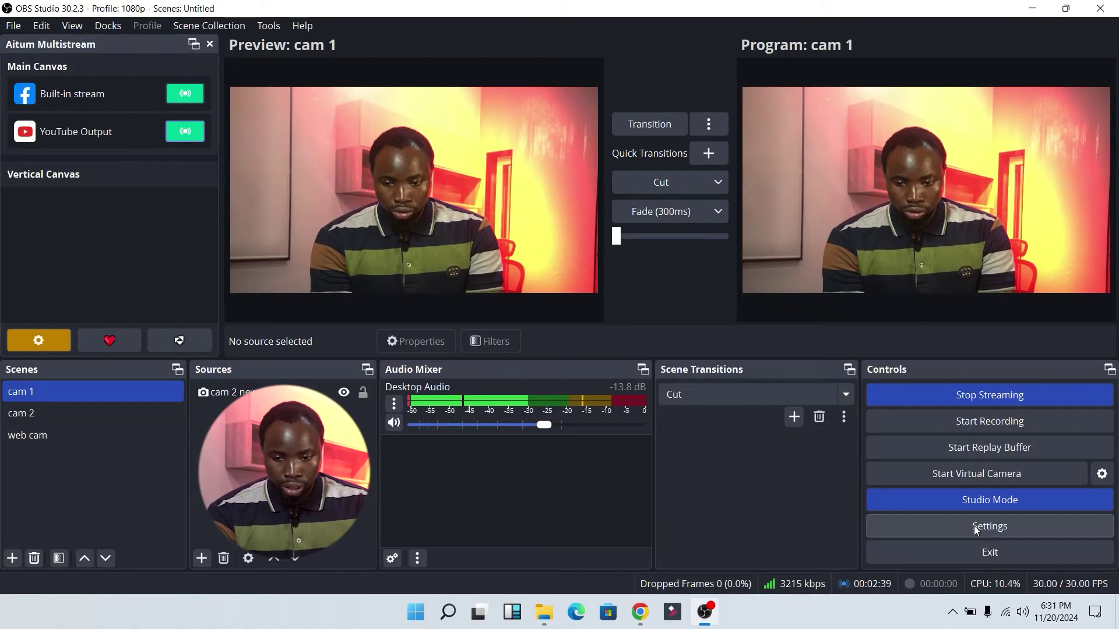
left_click(976, 527)
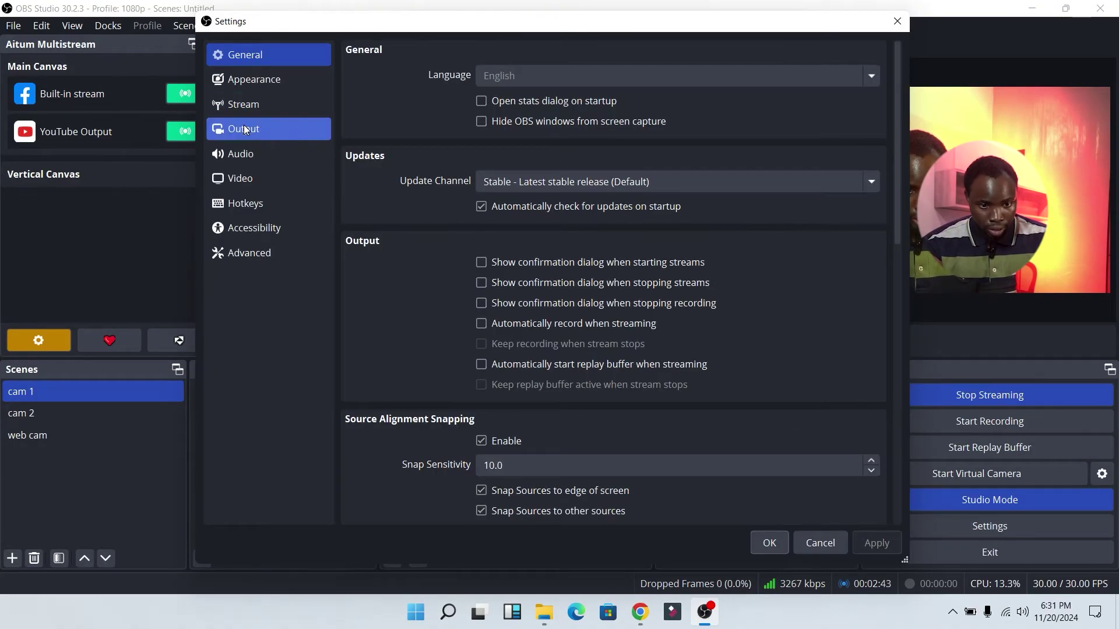
left_click(245, 130)
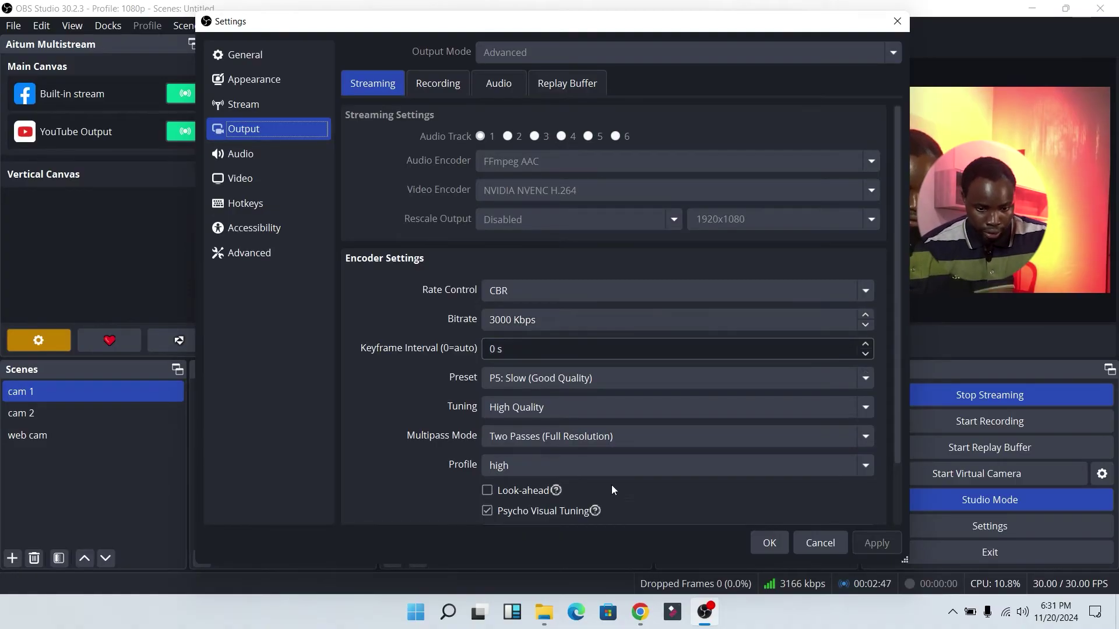
Return to the YouTube watch page and load the Speedtest results page in a new tab
mouse_move(641, 623)
left_click(676, 542)
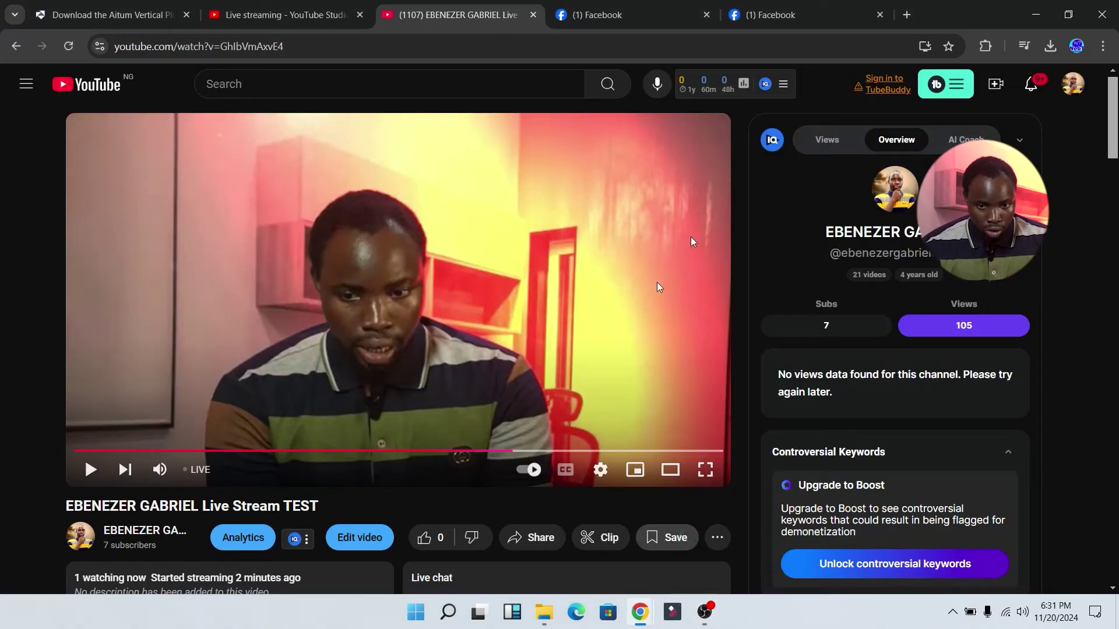
left_click(907, 14)
type("s")
key("Return")
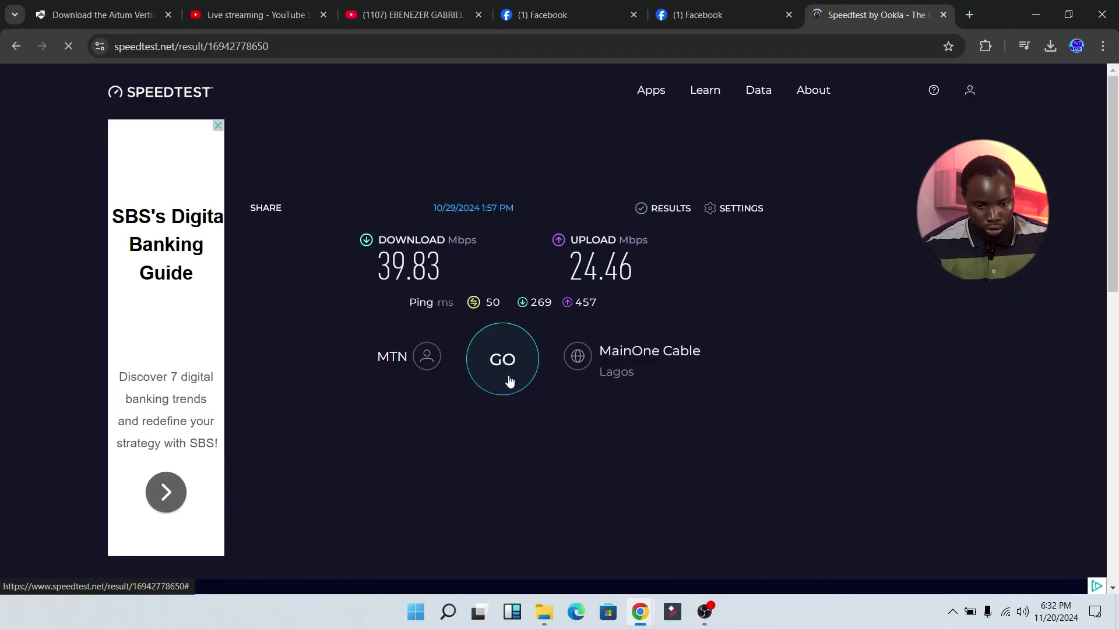
Run a speed test (48.31 down, 37.41 up Mbps) and compare OBS's 3000 Kbps bitrate and keyframe interval
left_click(508, 377)
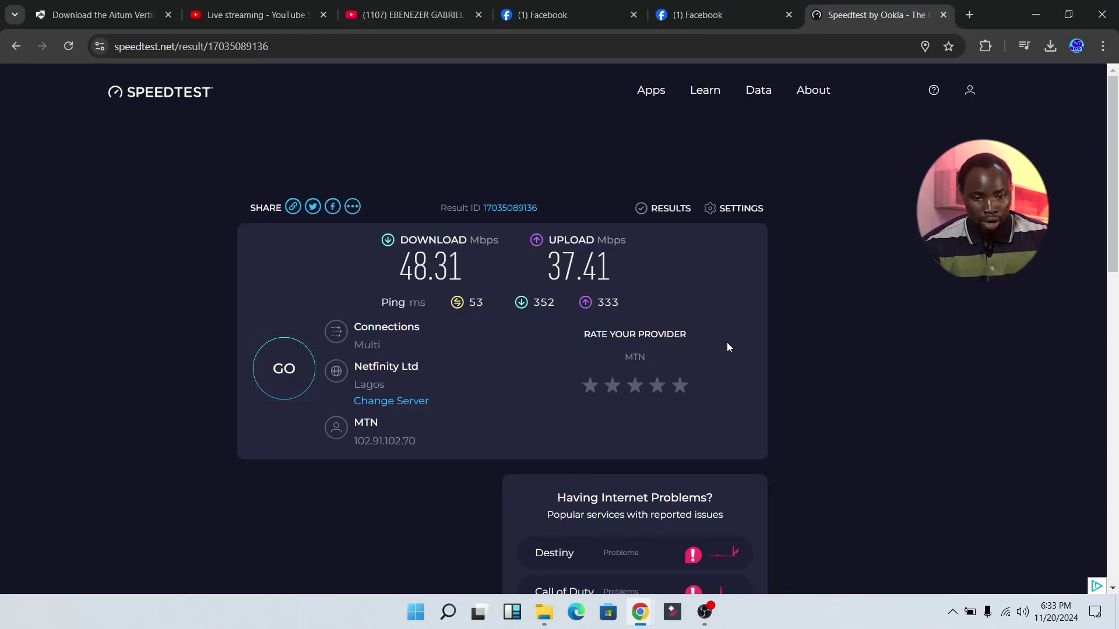
left_click(704, 612)
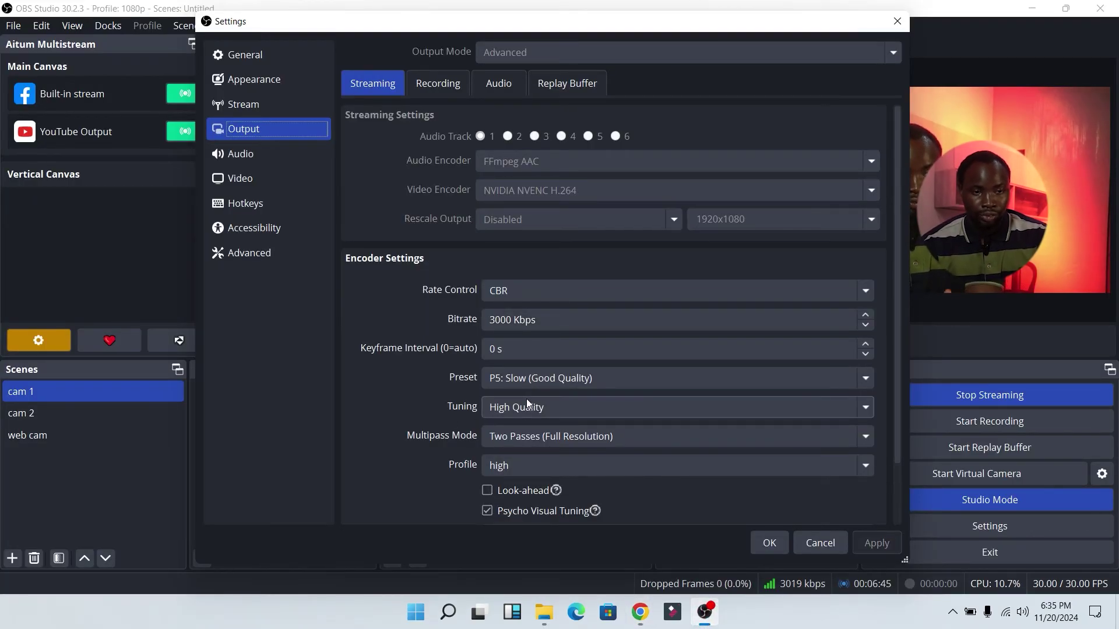
left_click(530, 347)
left_click(529, 324)
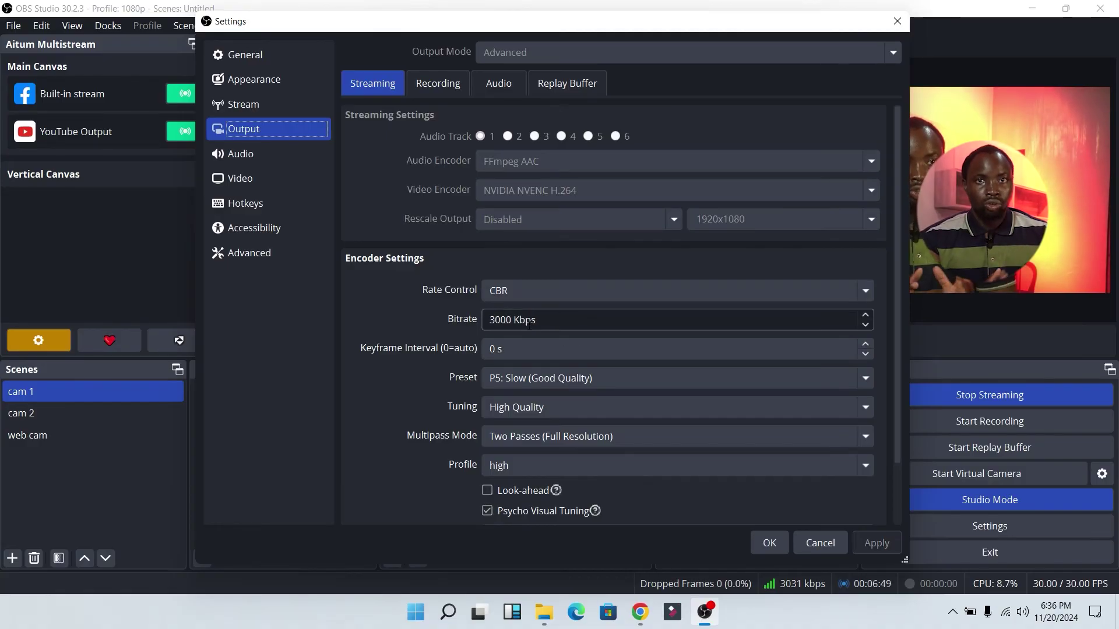